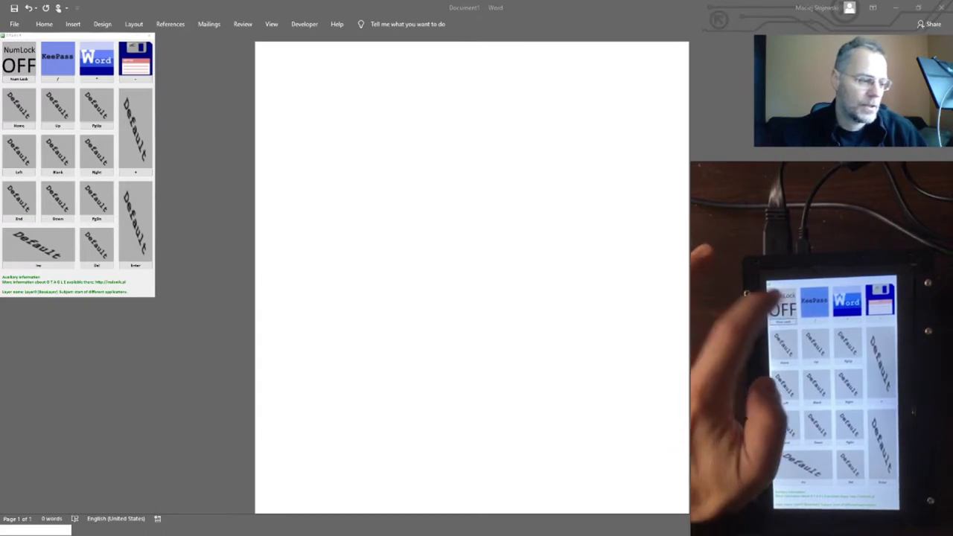
Switch the on-screen macro keypad to its number layer and back, and activate its Word layer
key(Num_Lock)
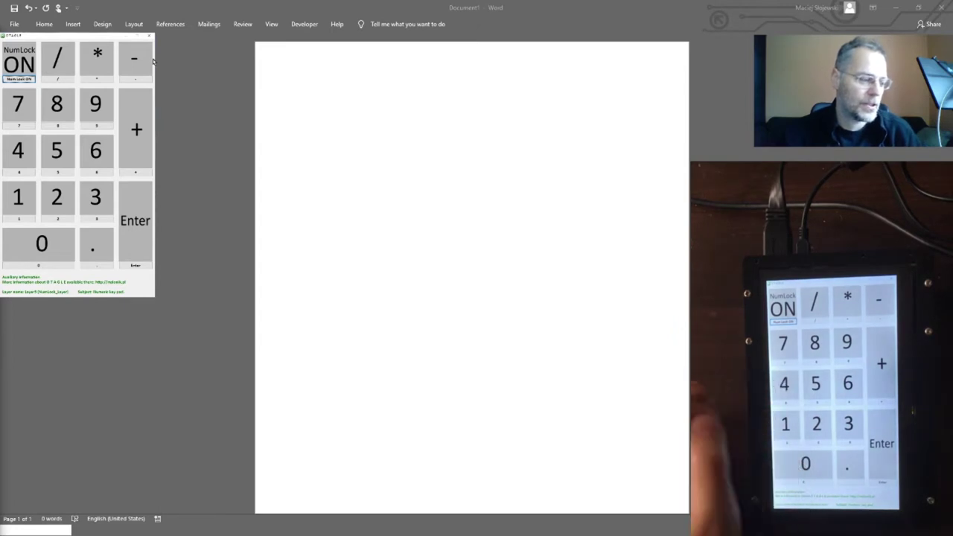
click(27, 66)
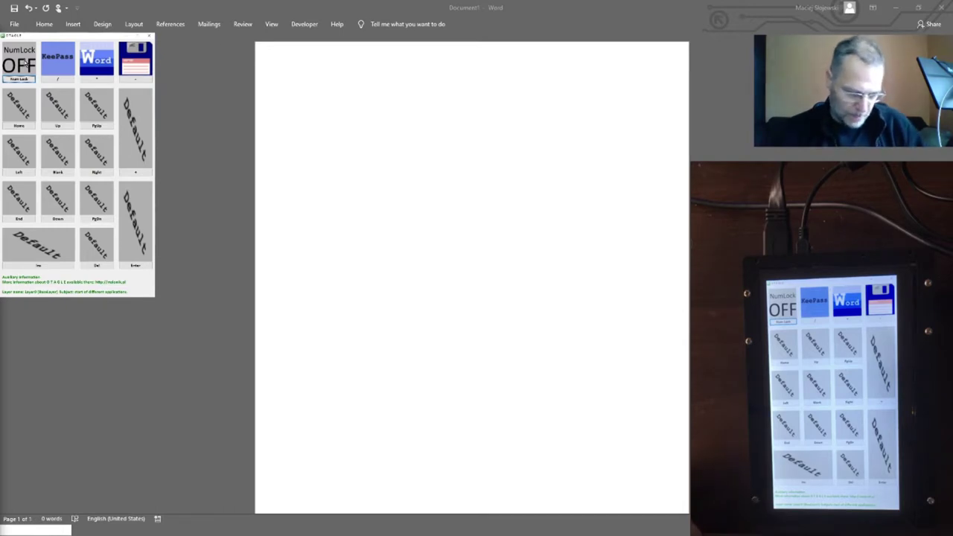
click(97, 60)
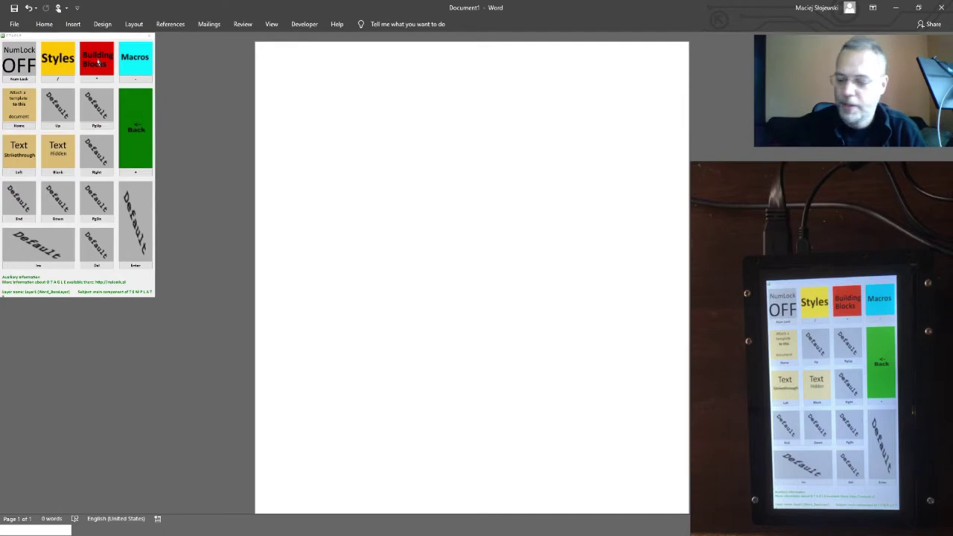
Generate placeholder text in the blank document with =lorem(5,5), and attach the template to the document
text(=lorem)
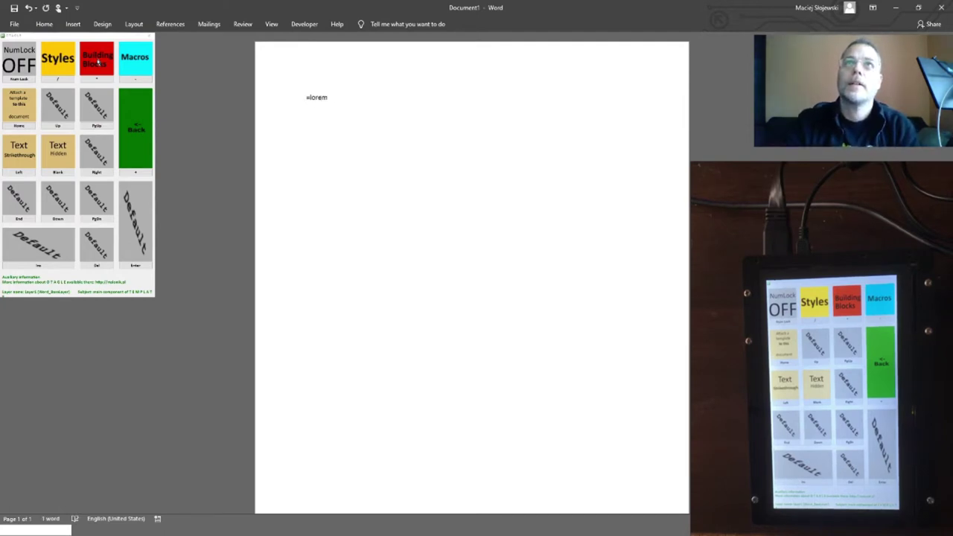
text((5,5))
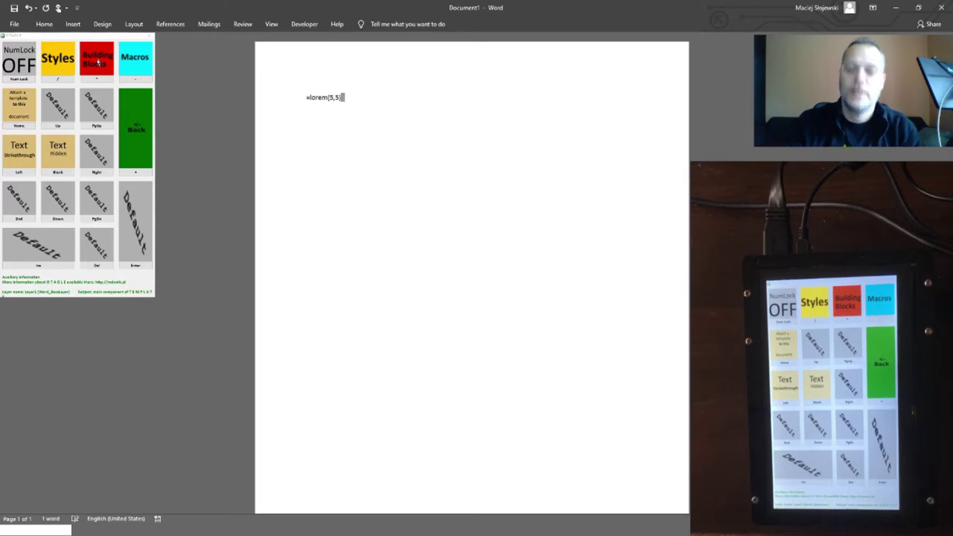
key(Return)
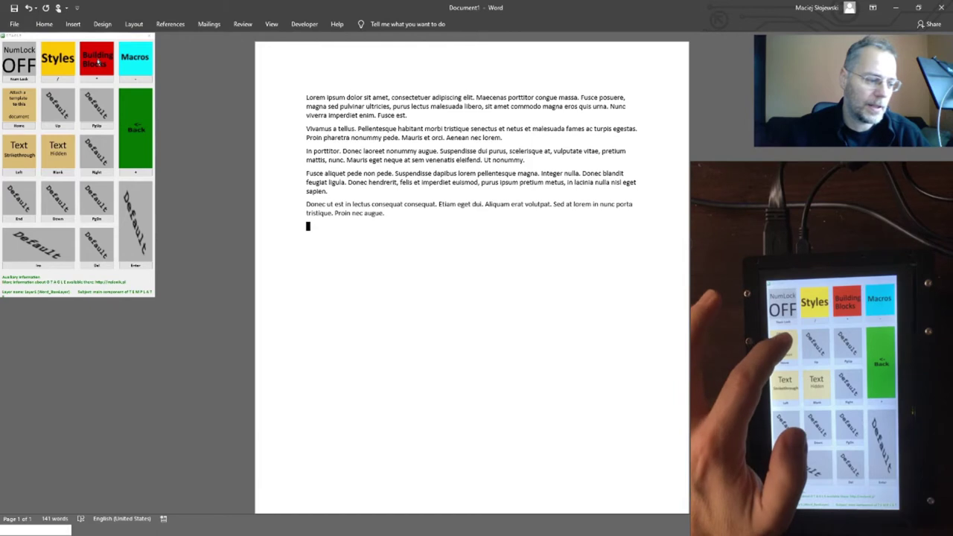
click(18, 103)
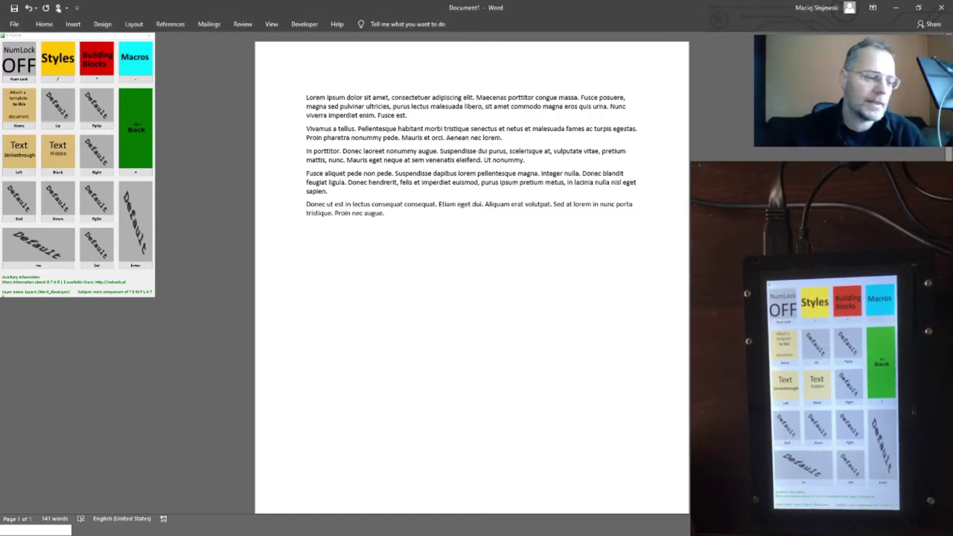
Apply the Heading 2 style to the paragraph beginning "Fusce aliquet pede non pede" using the keypad's Styles layer
key(Up)
key(Up)
key(Up)
key(Up)
key(Up)
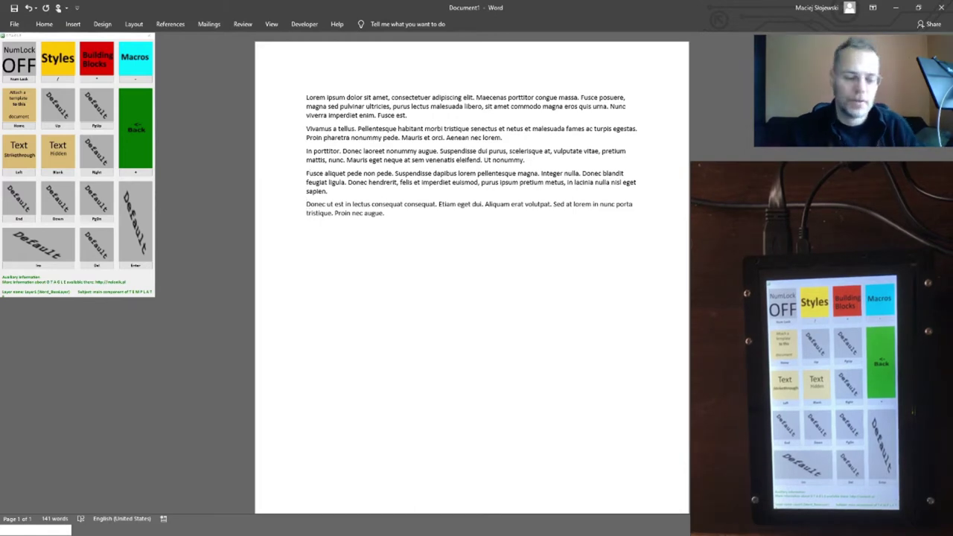
click(814, 302)
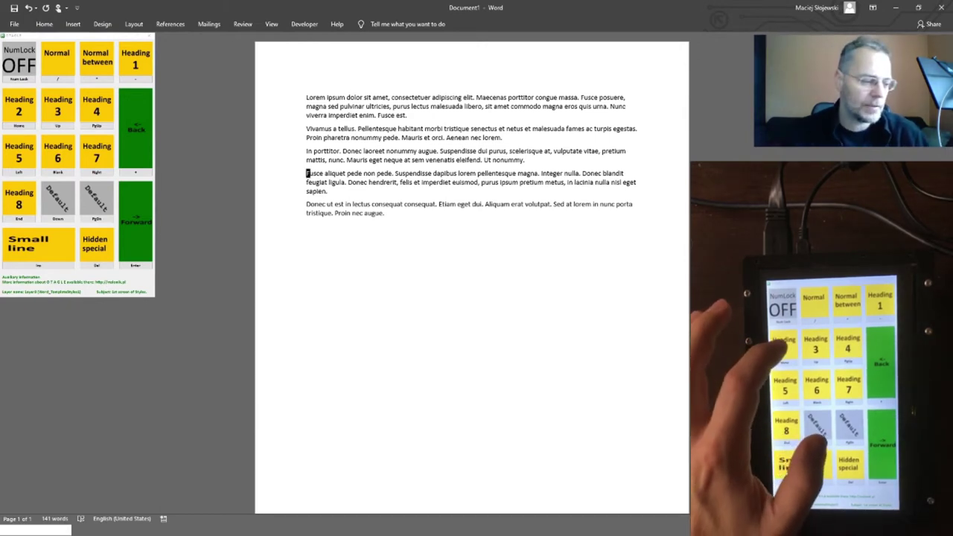
key(KP_Home)
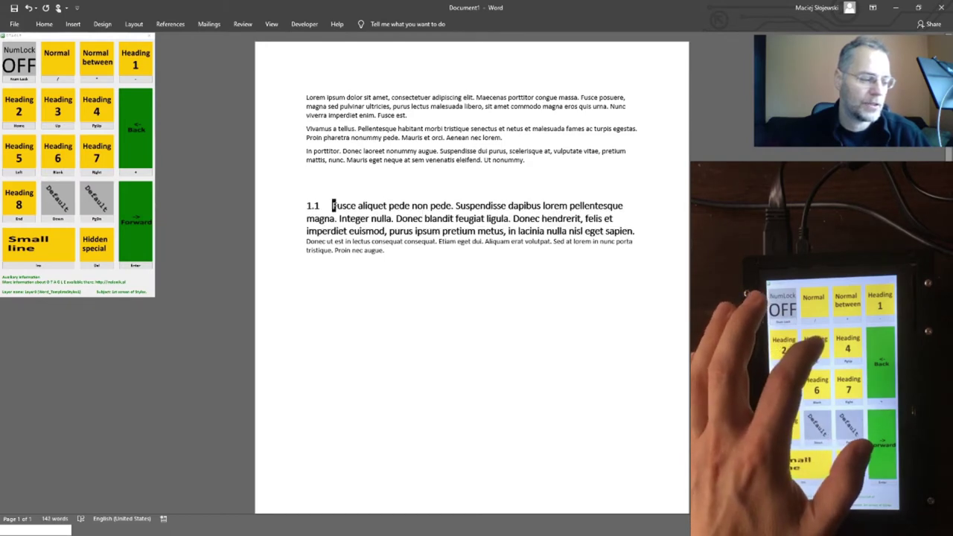
Try the Heading 3 through Heading 8 styles on the same paragraph and return it to Heading 2
key(KP_Up)
key(KP_Prior)
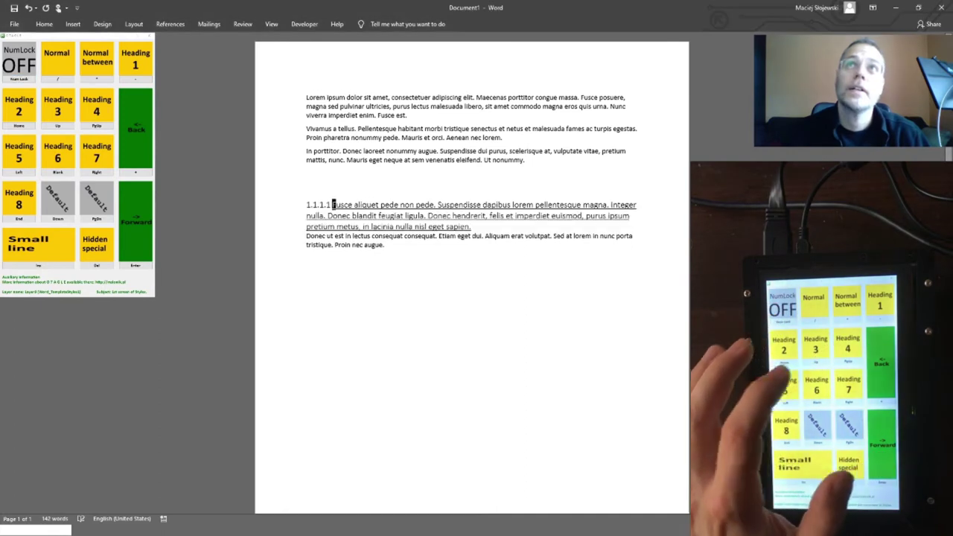
key(KP_Left)
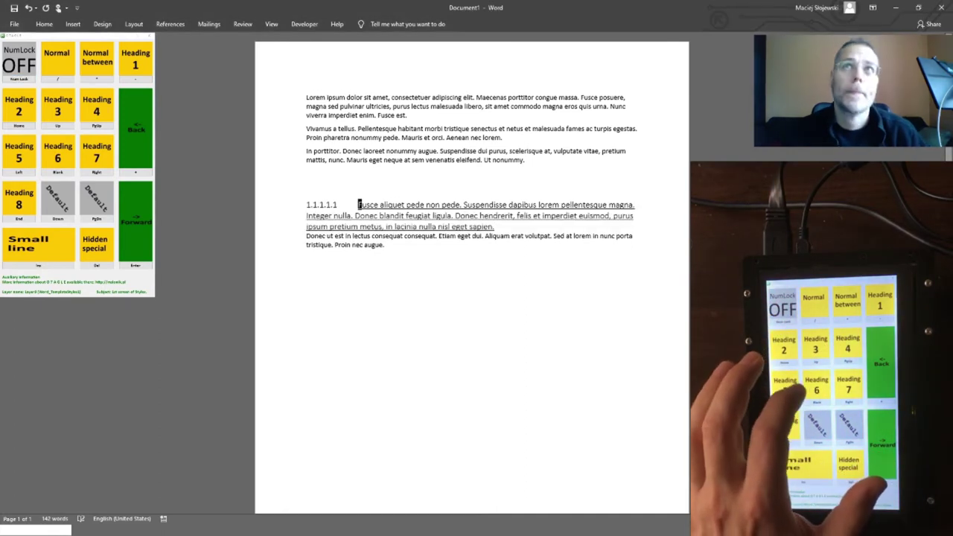
key(KP_Begin)
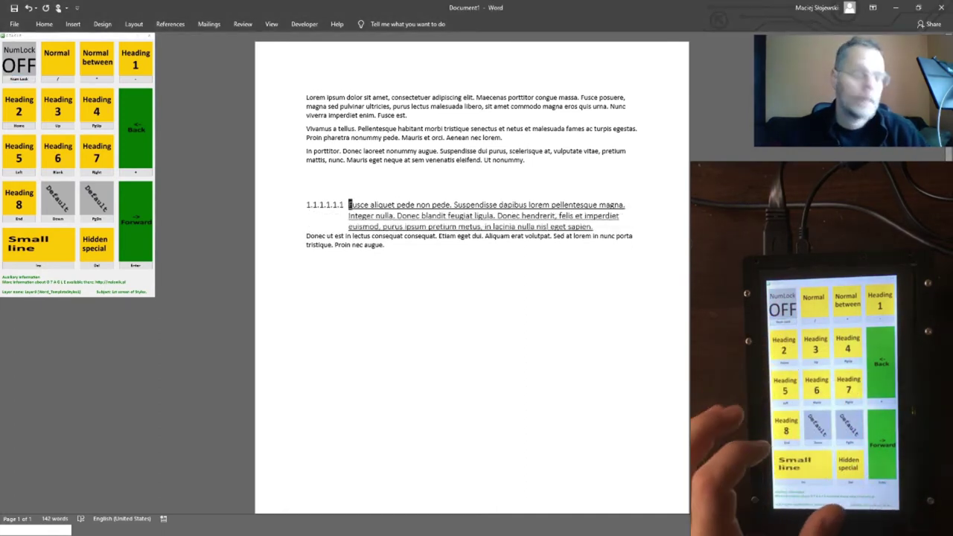
key(KP_Right)
key(KP_End)
key(KP_Home)
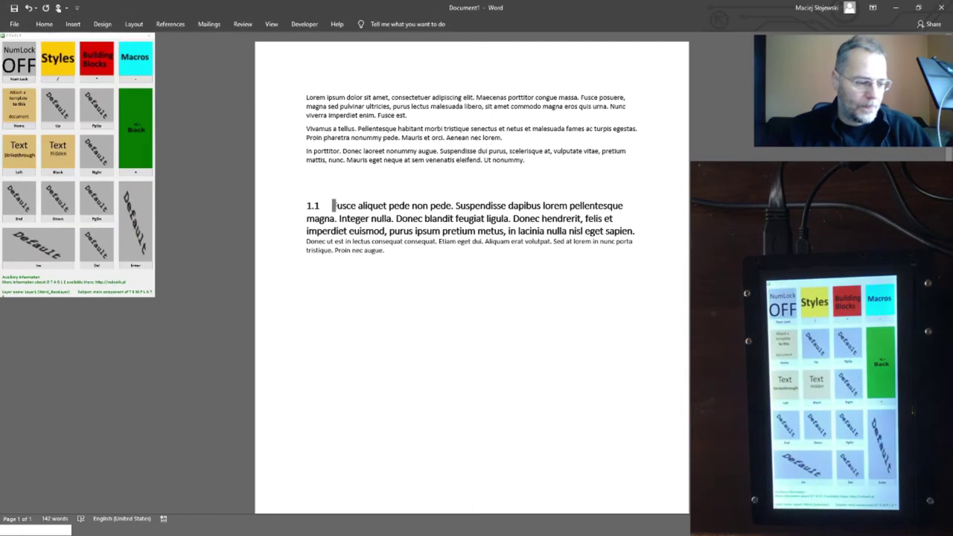
Add two new lines at the end of the last paragraph and insert the BB Mona building block there
key(Down)
key(Down)
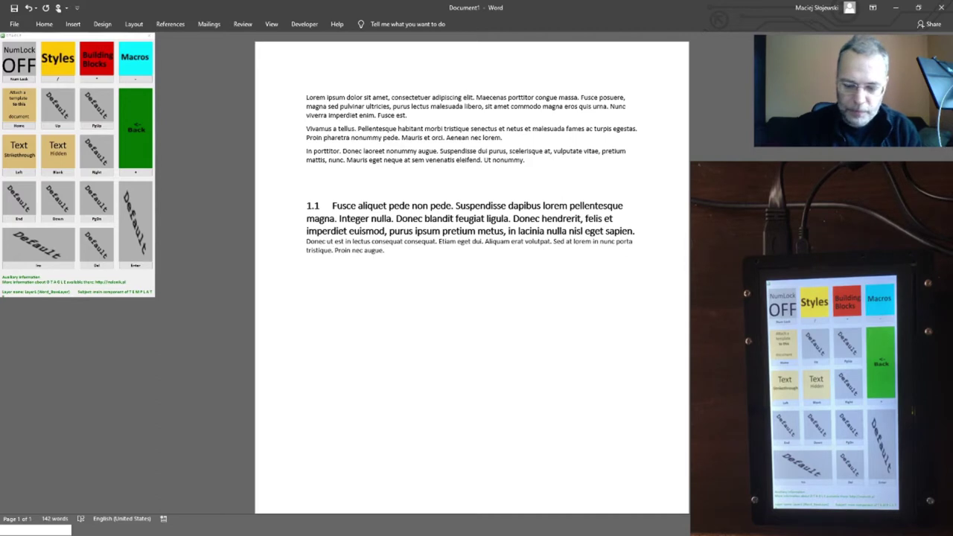
key(End)
key(Return)
key(Return)
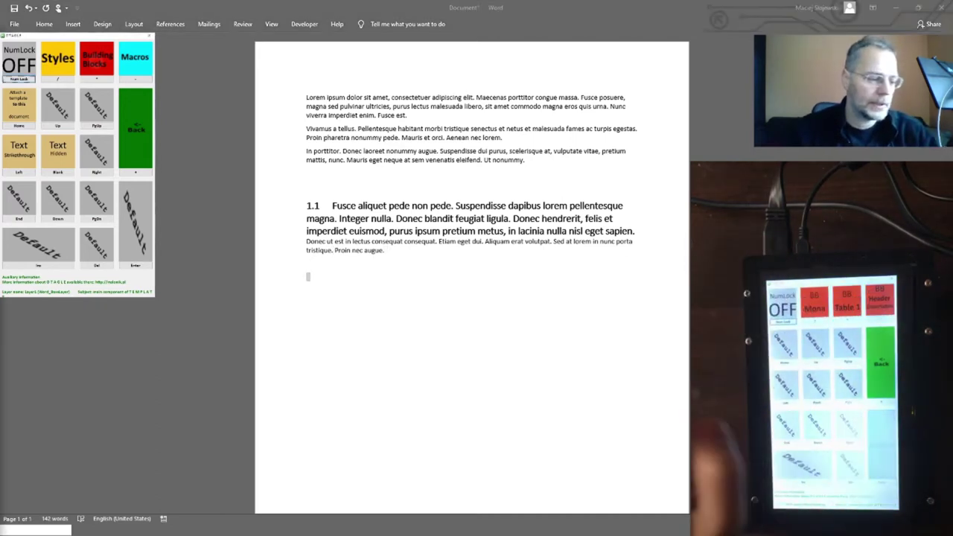
key(F3)
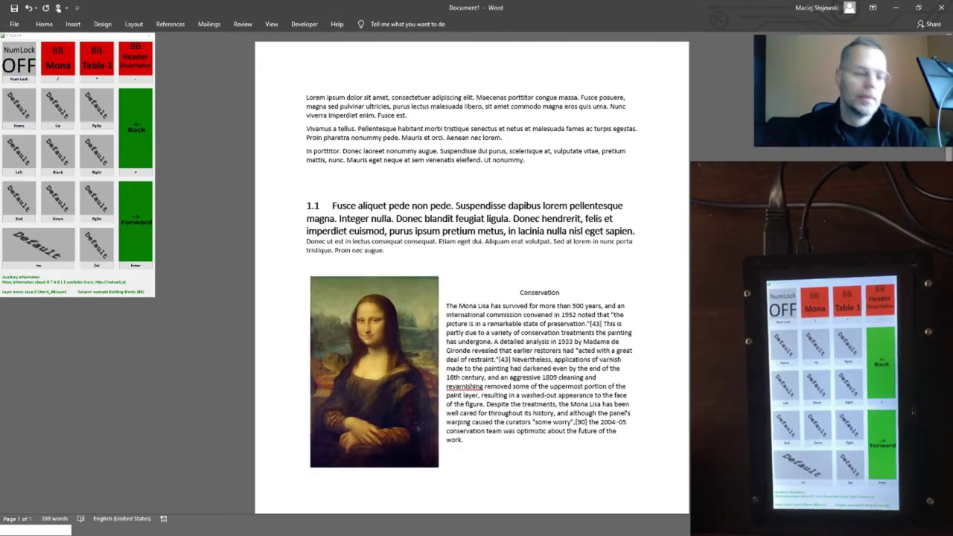
Place the cursor at the start of the paragraph beginning "Donec ut est" and activate the keypad's Macros layer
click(308, 263)
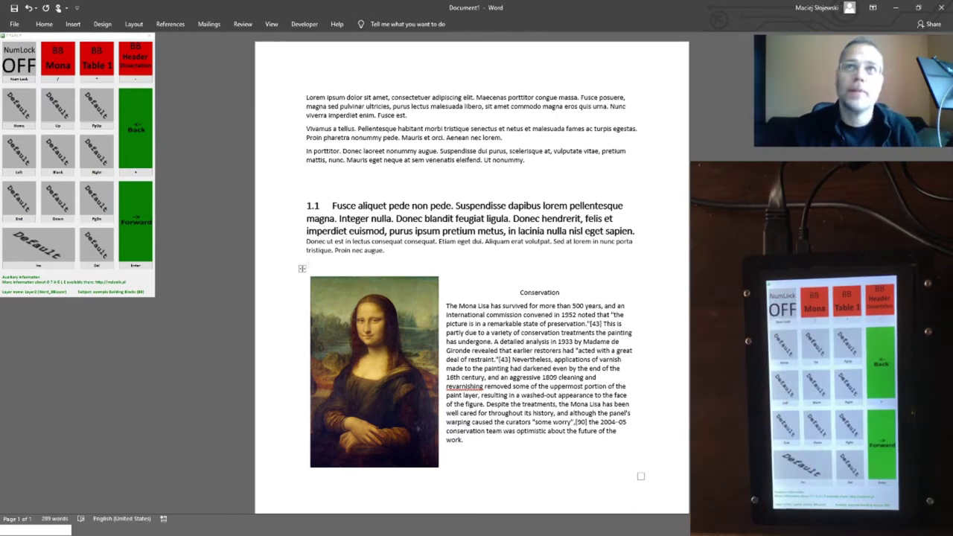
key(Down)
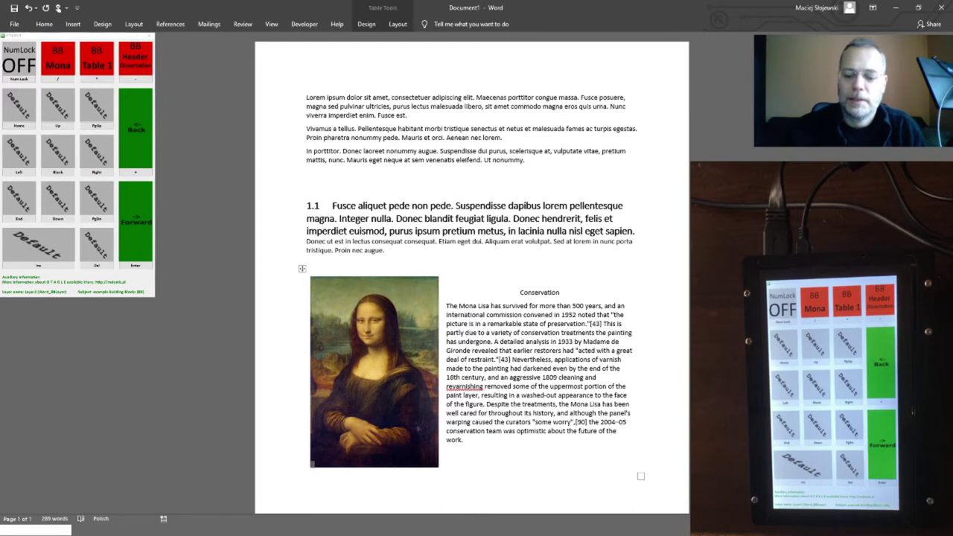
key(Up)
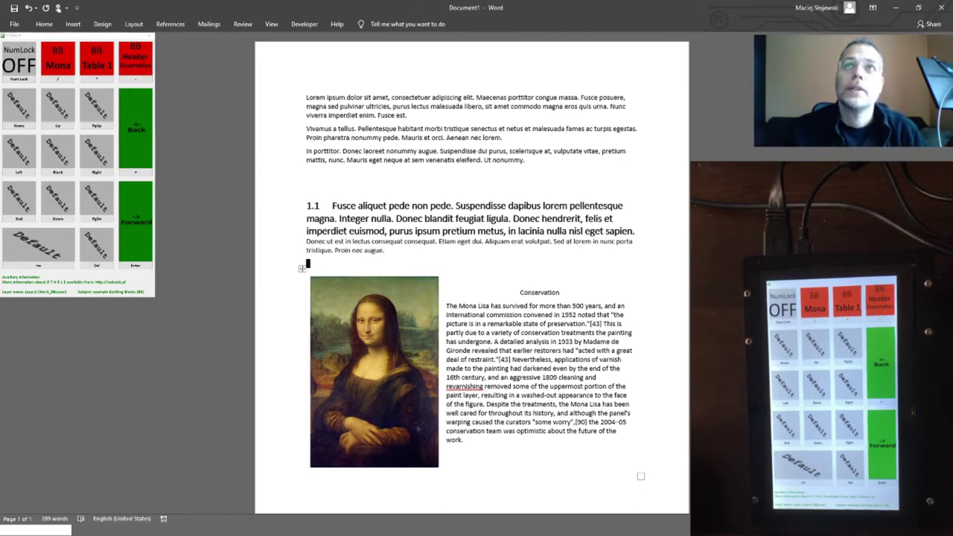
key(Up)
key(Up)
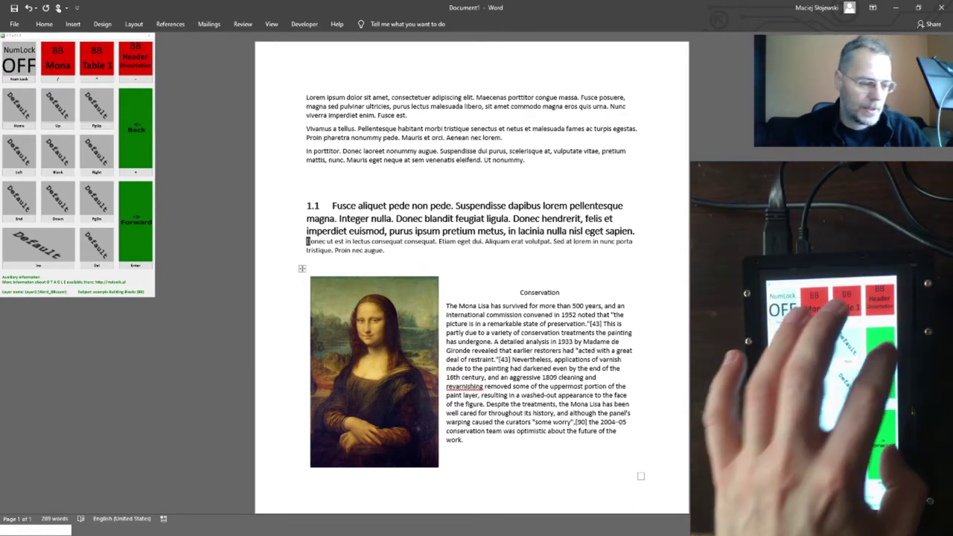
key(KP_Add)
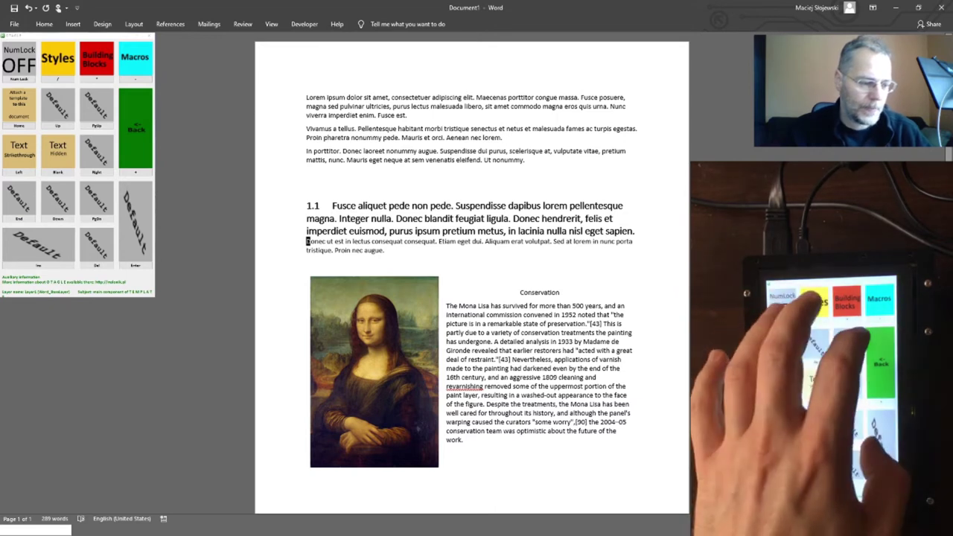
key(KP_Divide)
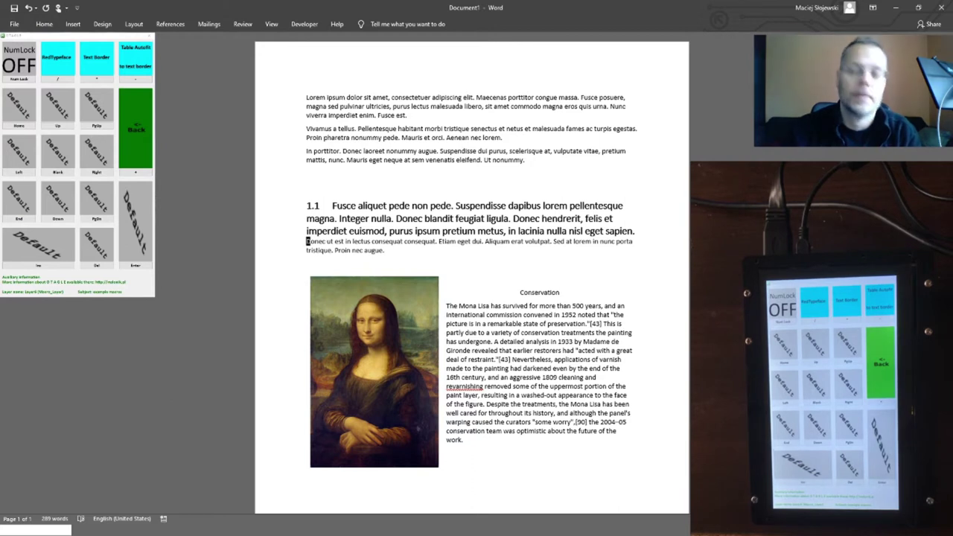
Select the sentence "Donec ut est in lectus consequat consequat." and toggle the RedTypeface and Text Border macros on and off
key(ctrl+shift+Right)
key(ctrl+shift+Right)
key(ctrl+shift+Right)
key(ctrl+shift+Right)
key(ctrl+shift+Right)
key(ctrl+shift+Right)
key(ctrl+shift+Right)
key(ctrl+shift+Right)
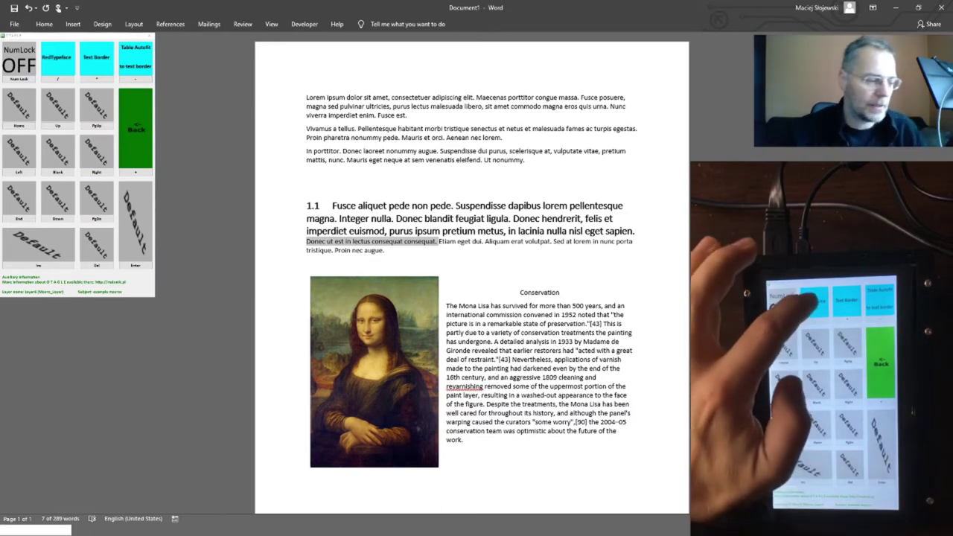
key(KP_Divide)
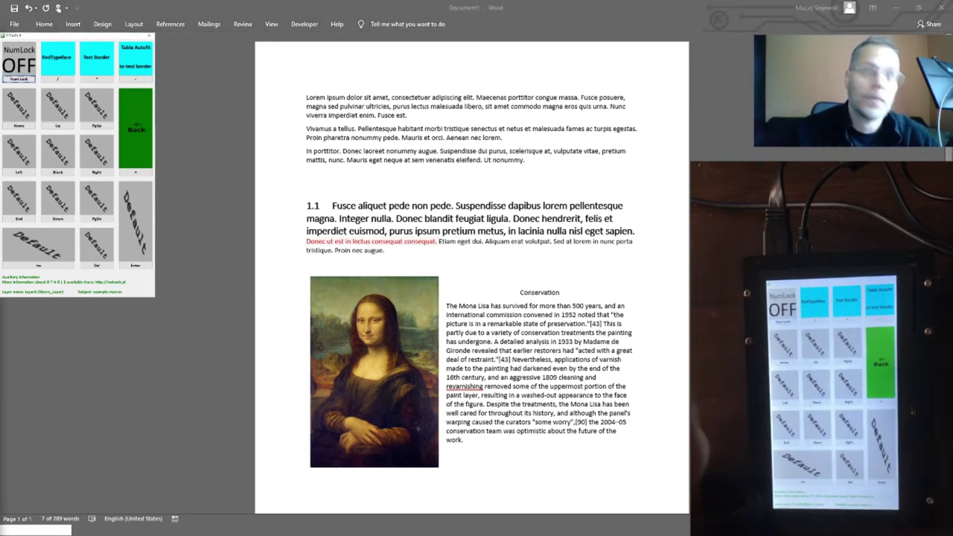
key(KP_Divide)
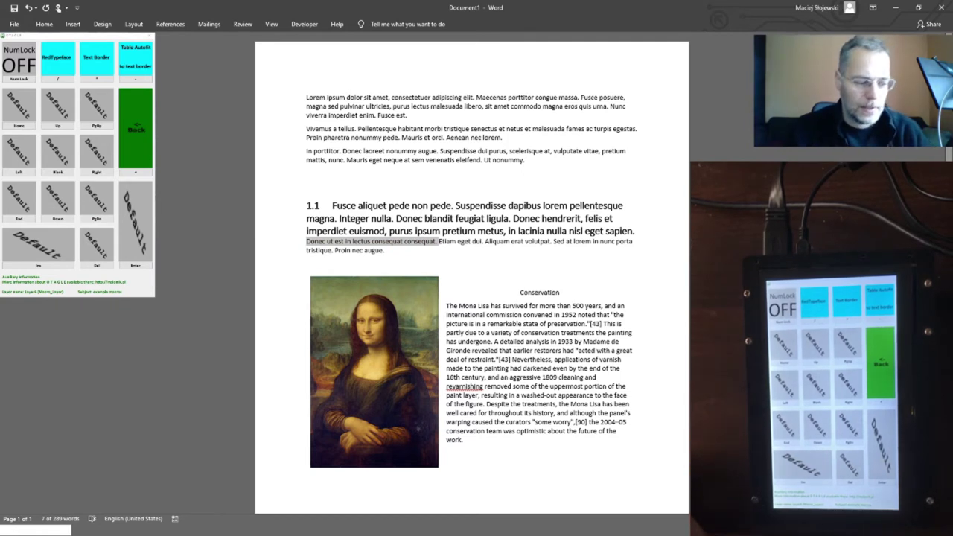
key(KP_Multiply)
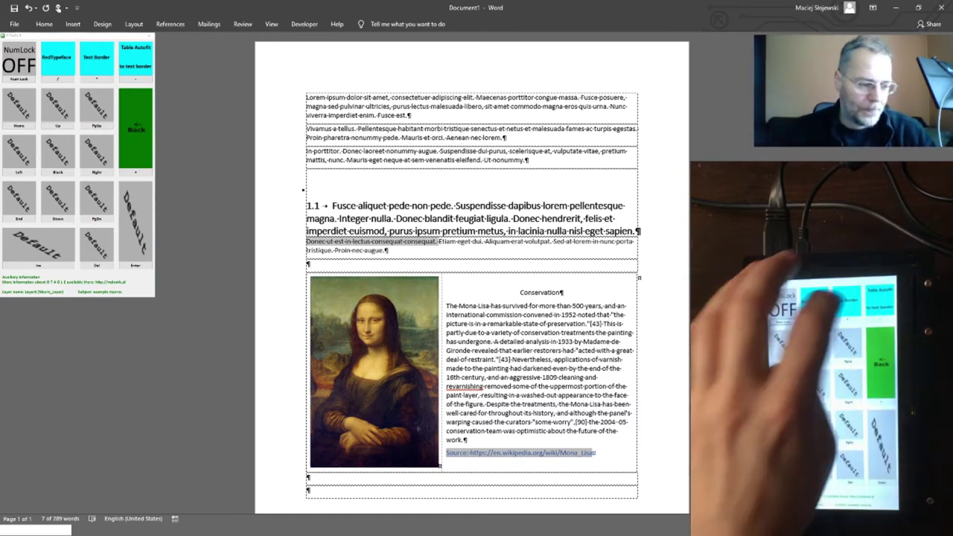
key(ctrl+shift+8)
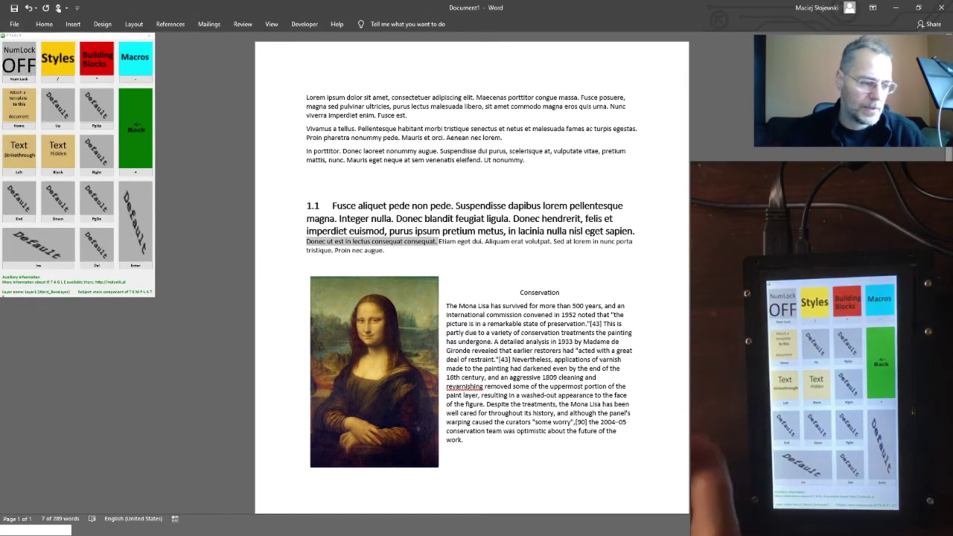
Select "Etiam eget dui. Aliquam erat volutpat." and toggle strikethrough on and off with the keypad's Word layer
click(365, 248)
key(Right)
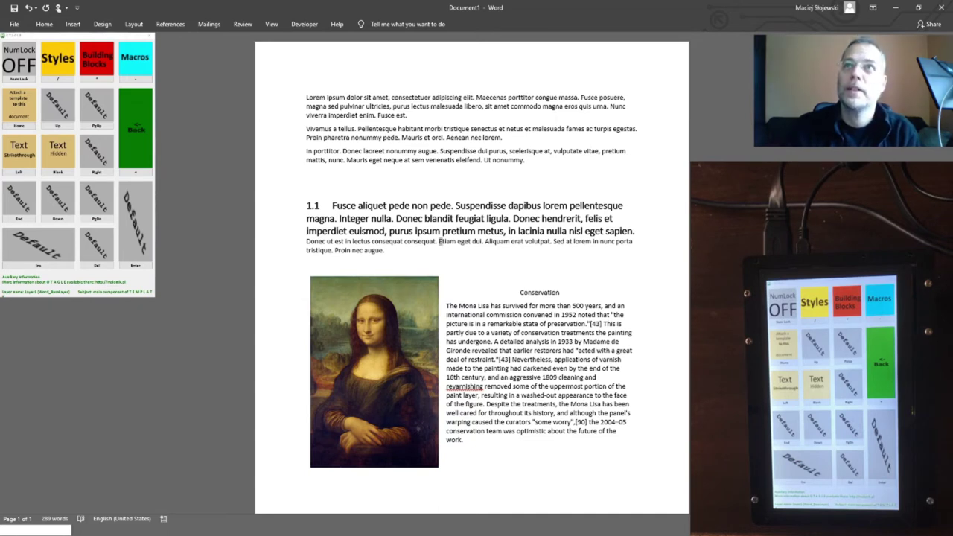
key(ctrl+shift+Right)
key(ctrl+shift+Right)
key(ctrl+shift+Right)
key(ctrl+shift+Right)
key(ctrl+shift+Right)
key(ctrl+shift+Right)
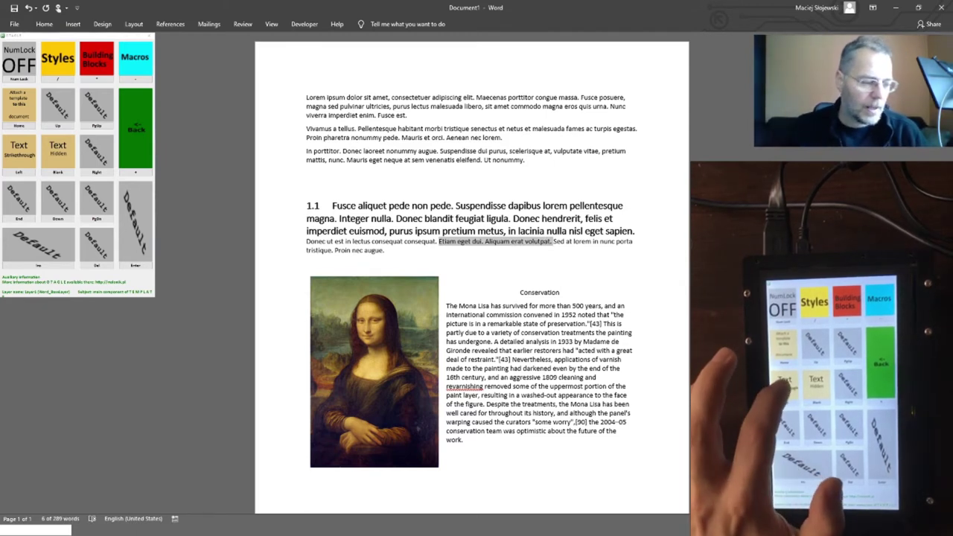
key(Left)
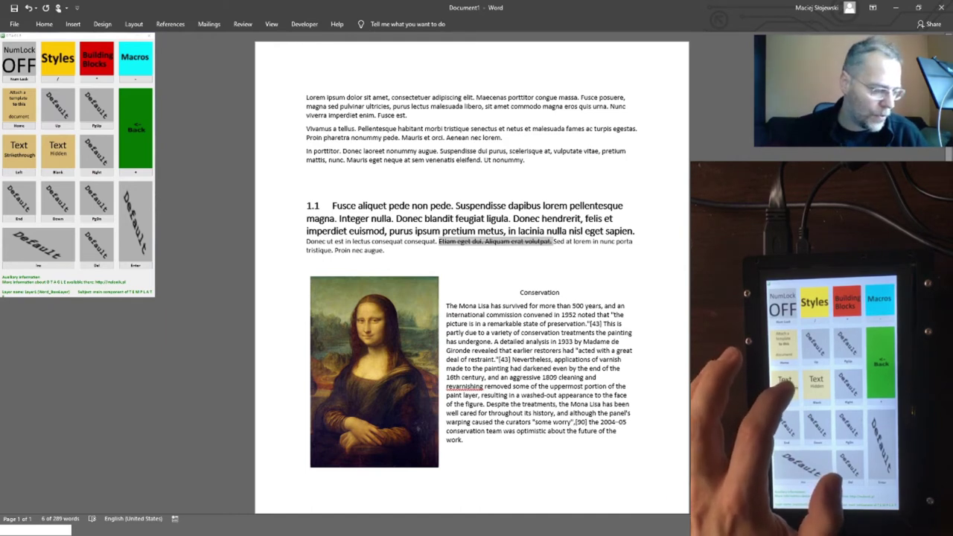
key(Left)
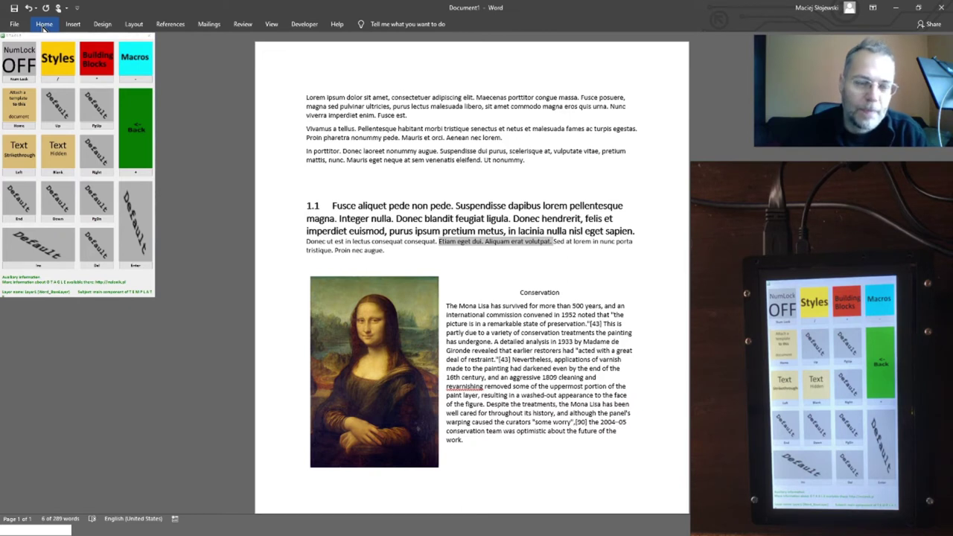
Strike through the selected "Etiam eget dui. Aliquam erat volutpat." using the Font settings and remove the strikethrough with the keypad's Text Strikethrough function
click(44, 26)
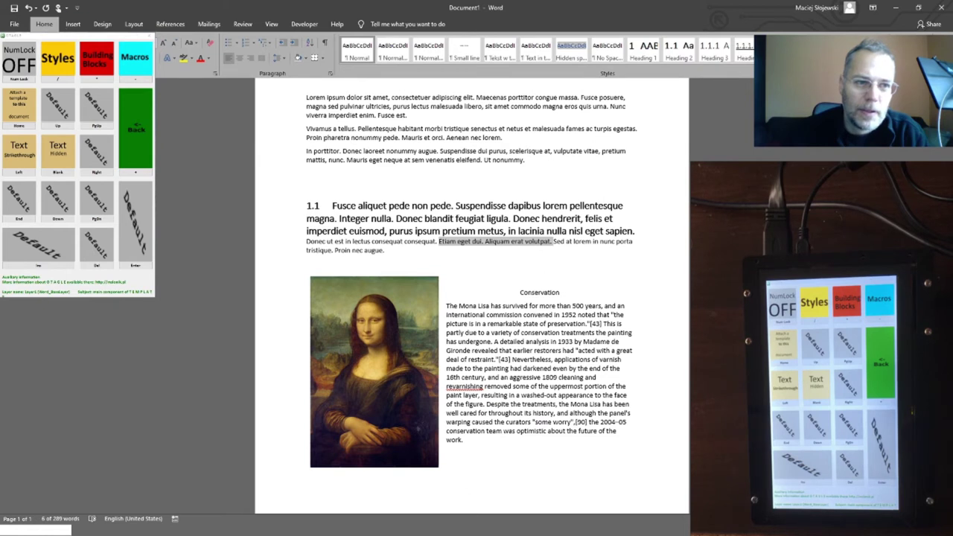
click(214, 71)
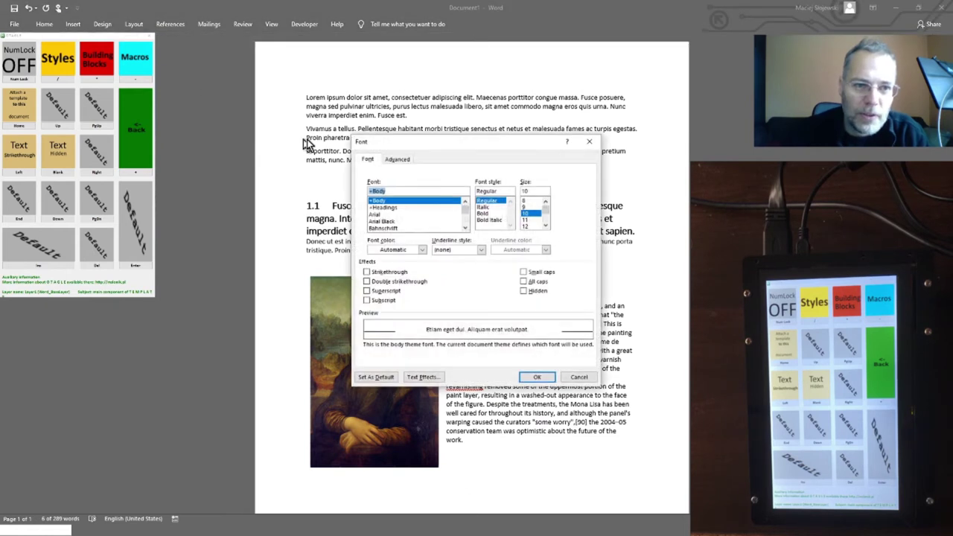
click(392, 273)
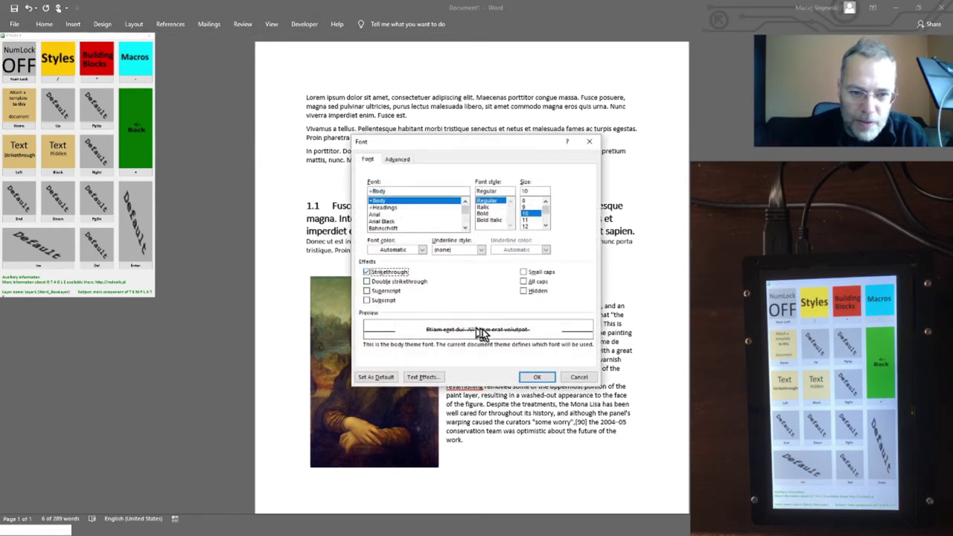
click(537, 377)
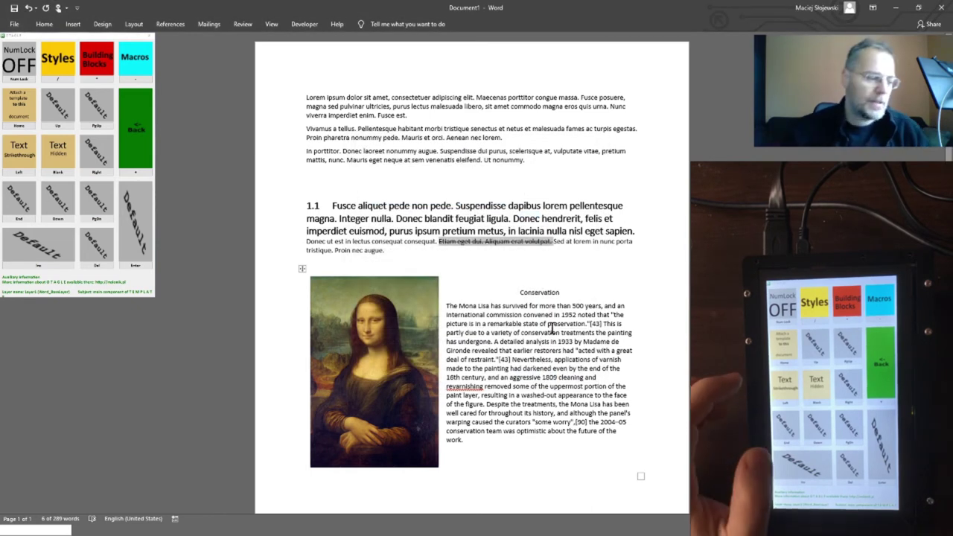
key(KP_Left)
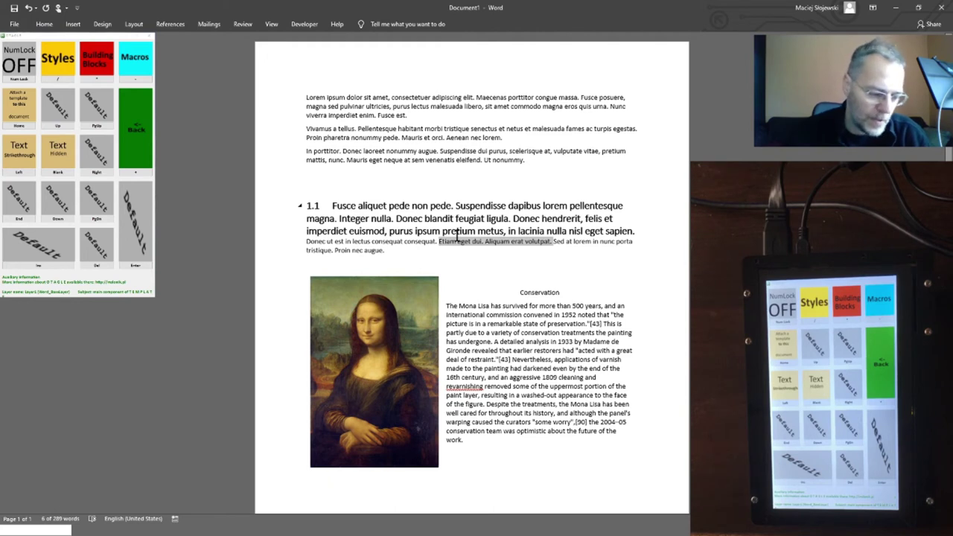
Attach the ExampleWordTeplate.dotm template from Documents\GitHub\Autohotkey-scripts\Flow\ExampleWordTeplate to the document, keeping automatic style updates on
click(307, 25)
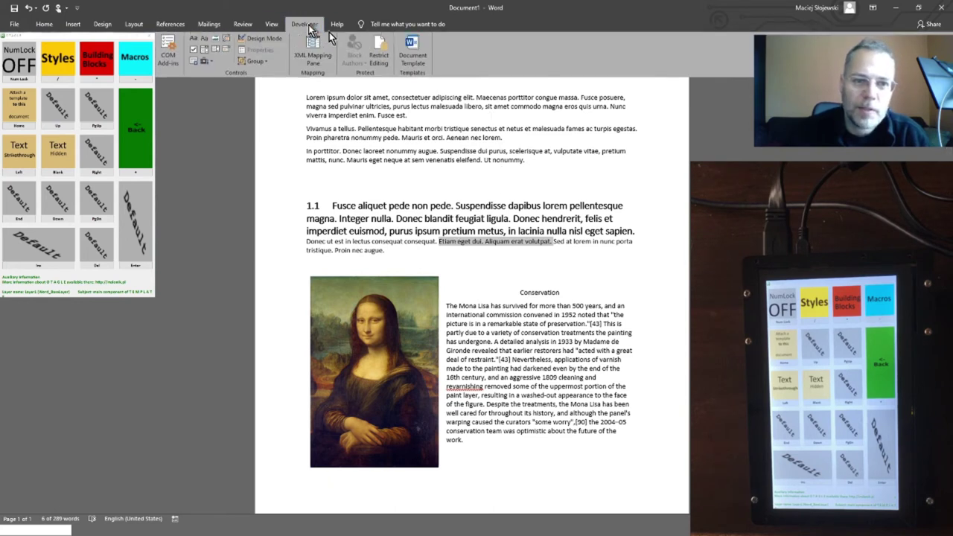
click(416, 52)
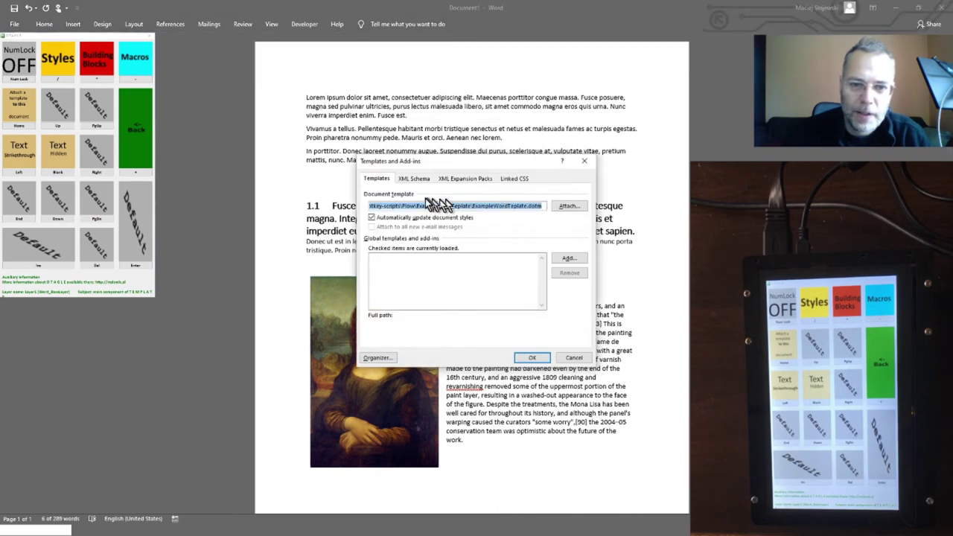
click(569, 206)
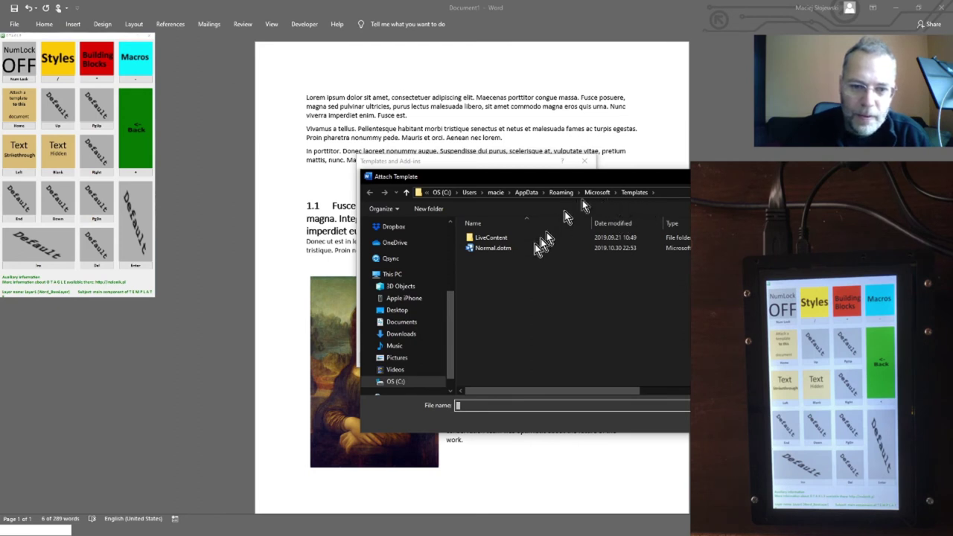
drag(448, 325, 458, 260)
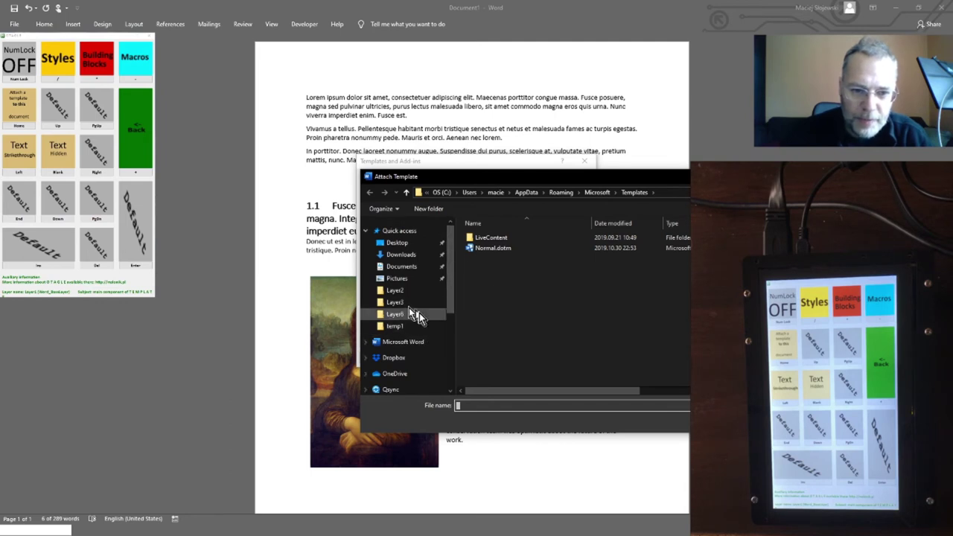
click(419, 266)
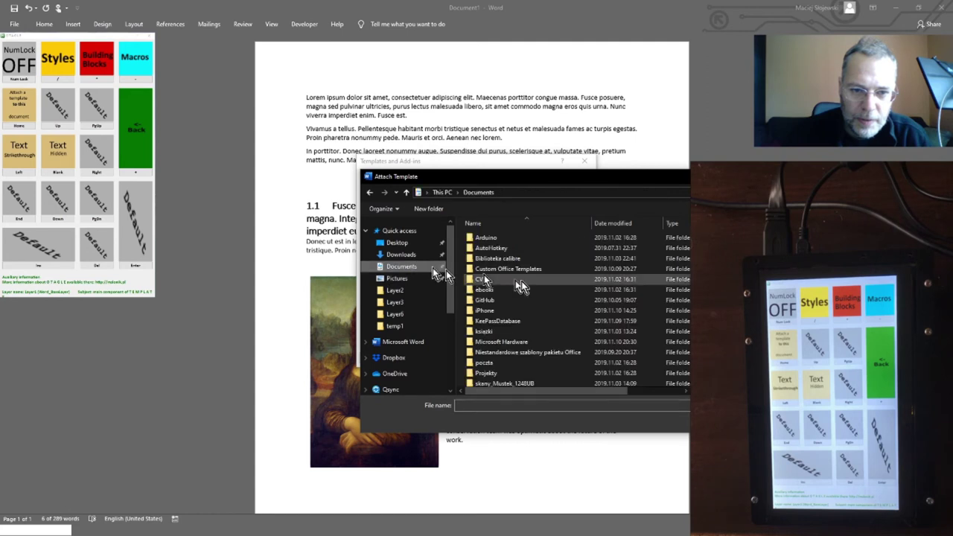
scroll(556, 271, down, 1)
scroll(555, 270, down, 4)
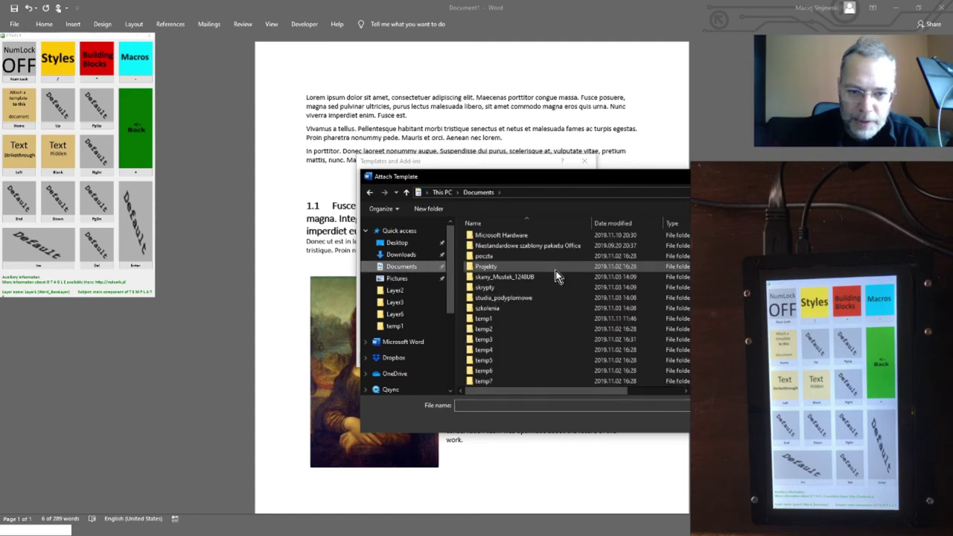
scroll(555, 270, up, 5)
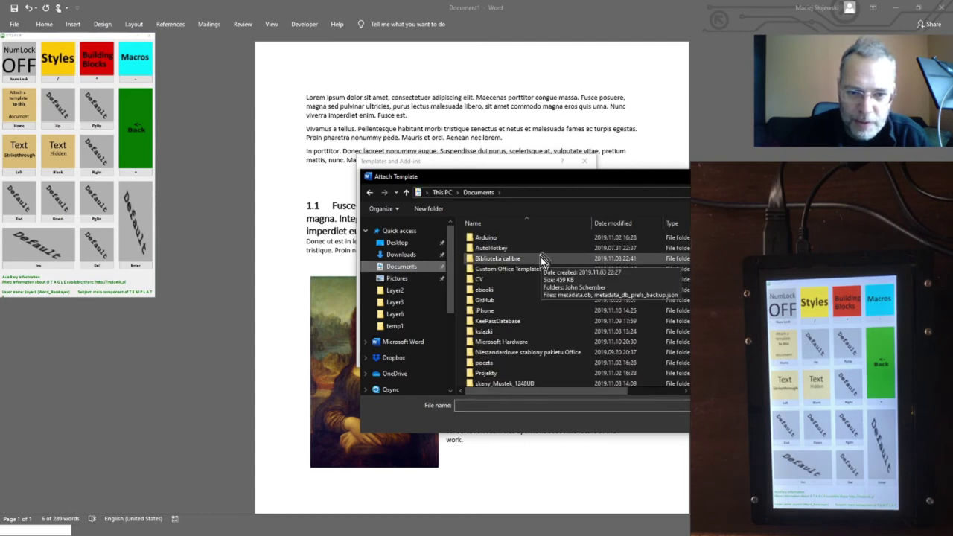
double_click(531, 301)
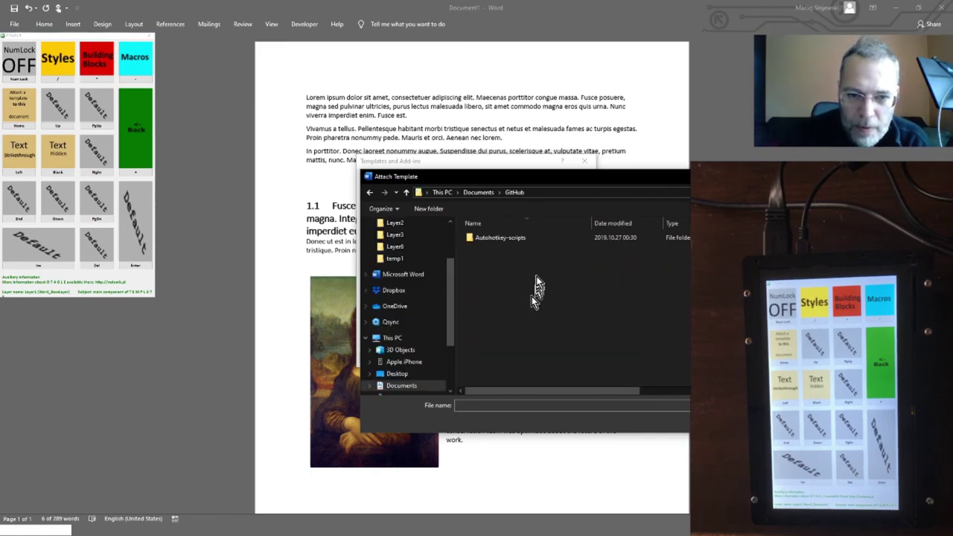
double_click(513, 239)
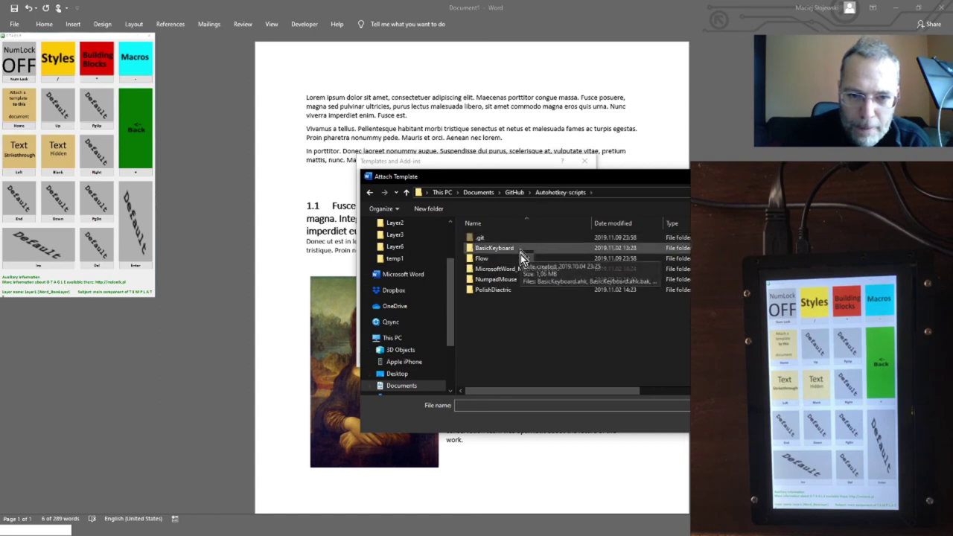
double_click(500, 260)
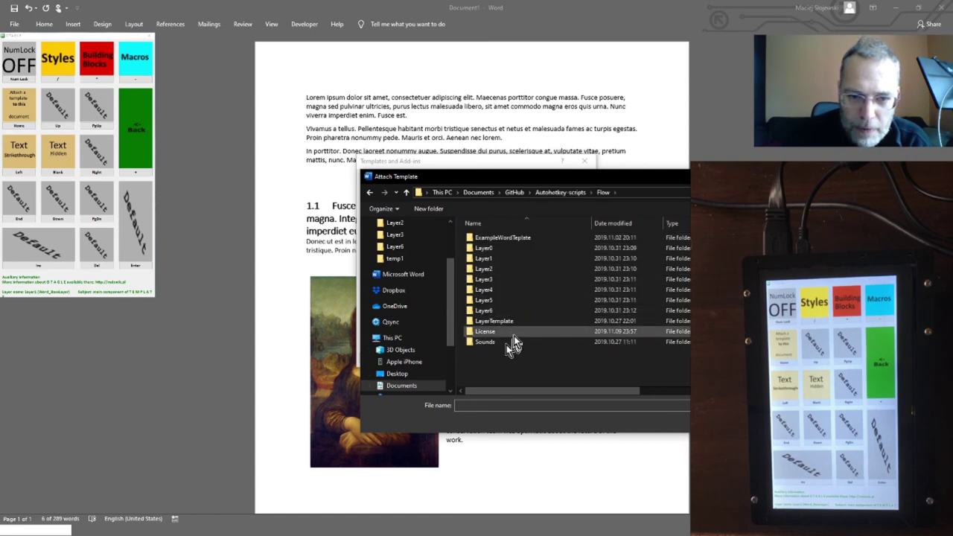
double_click(524, 239)
double_click(512, 242)
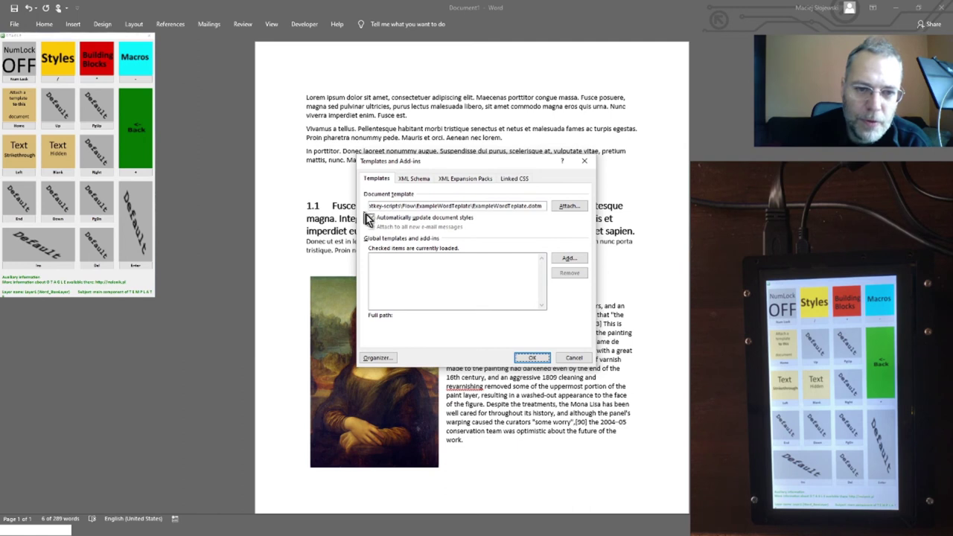
click(525, 358)
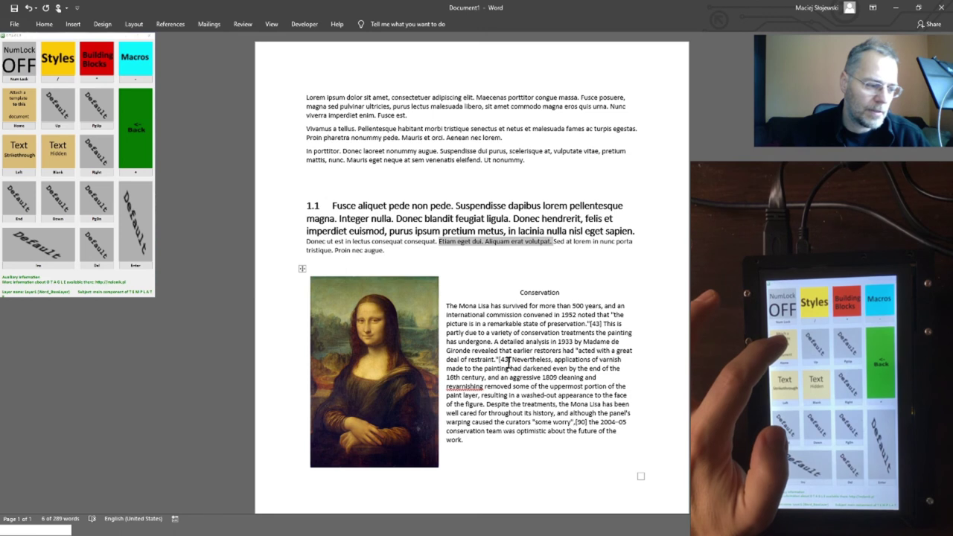
Try the keypad's "Attach a template to this document" function and place the cursor in the Conservation text beside the Mona Lisa picture
click(21, 106)
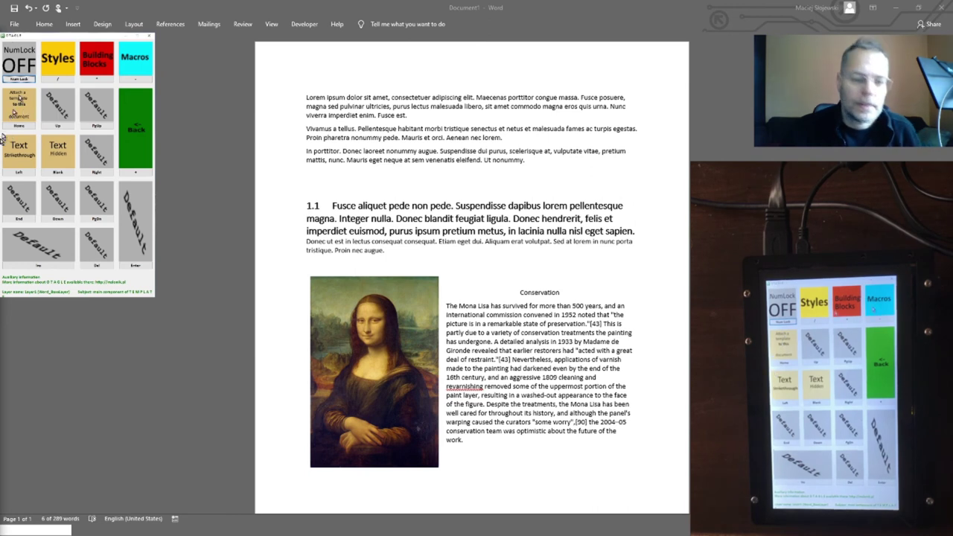
drag(553, 246, 472, 245)
click(516, 341)
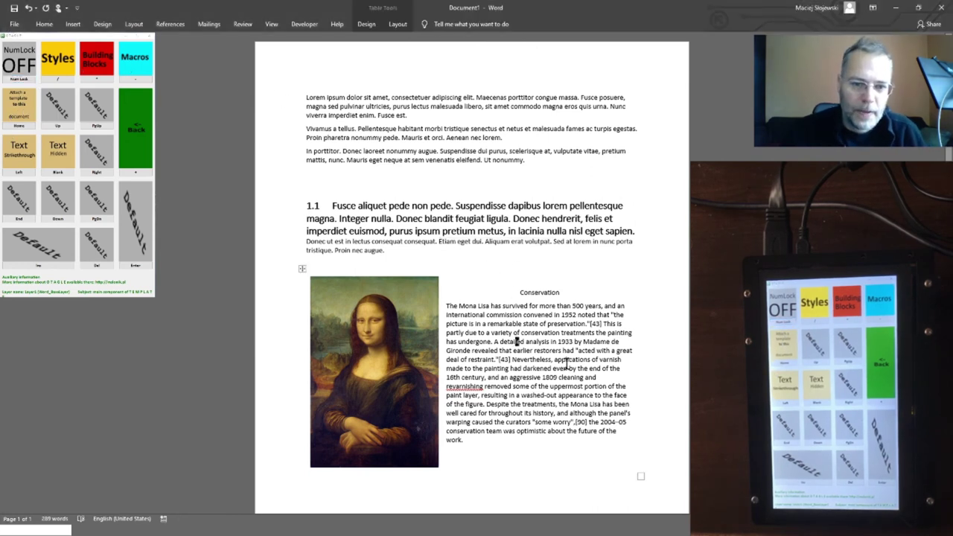